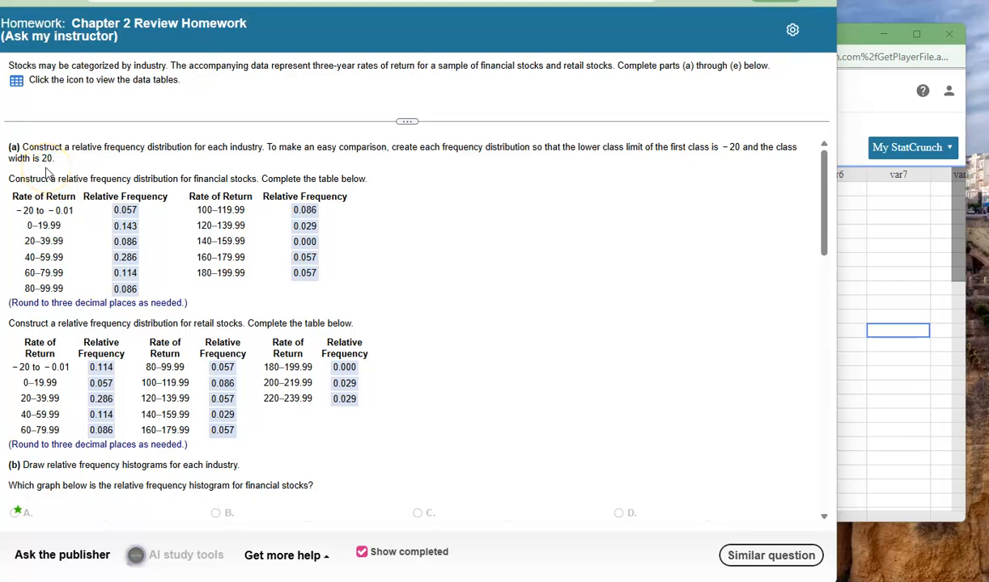
Switch to the StatCrunch data set and set up a frequency table of Financial Stocks showing only cumulative relative frequency
scroll(442, 442, "down", 15)
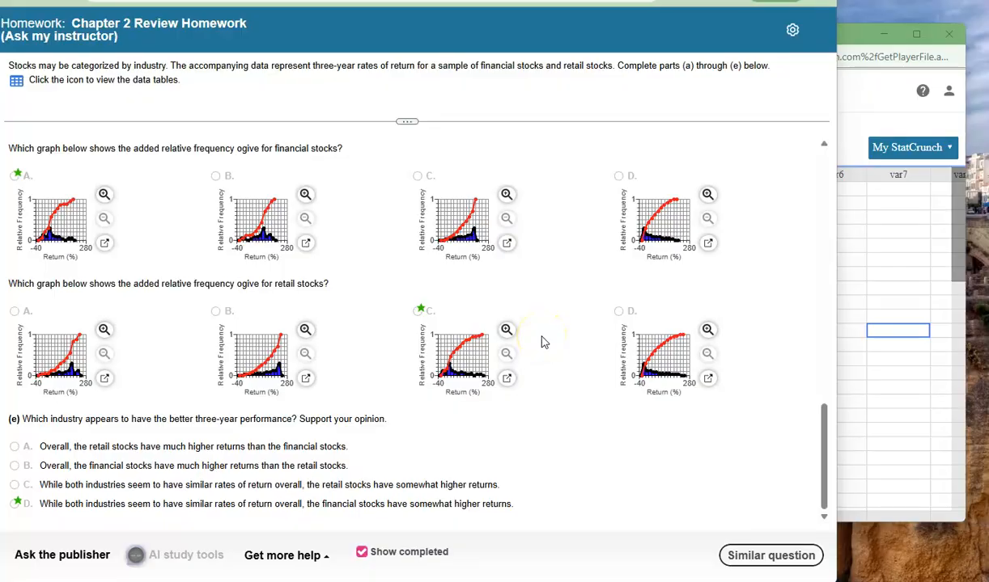
left_click(855, 41)
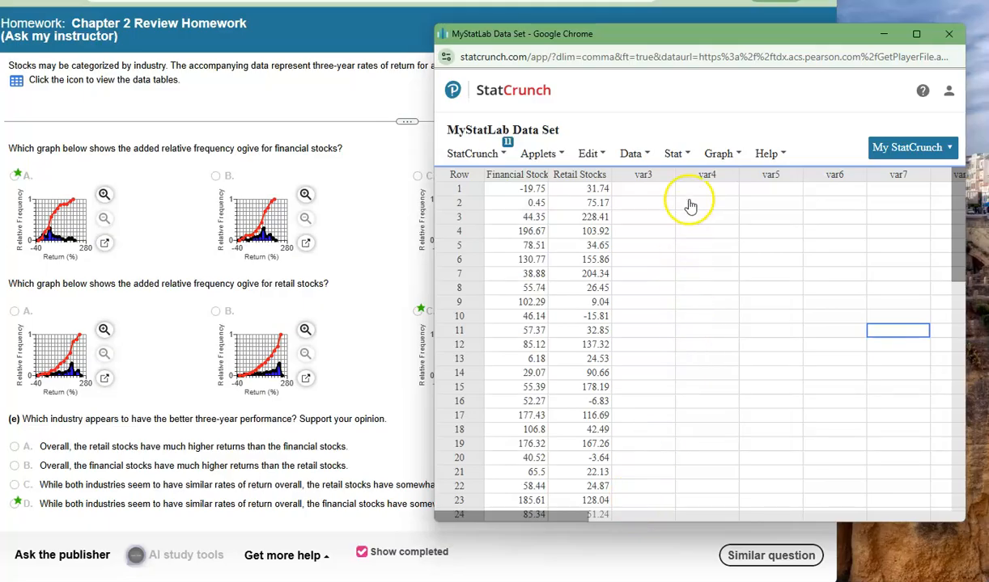
left_click(678, 154)
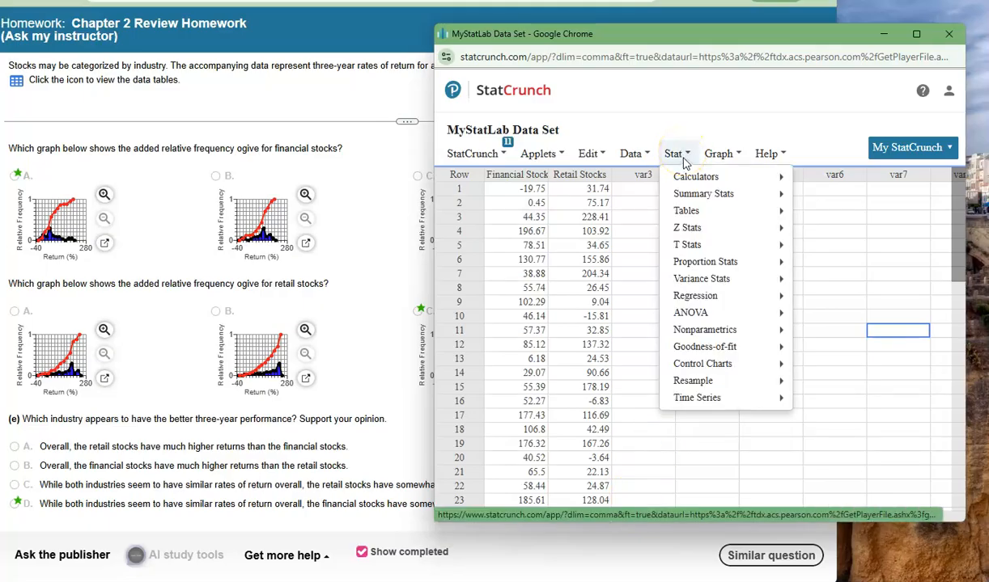
mouse_move(697, 219)
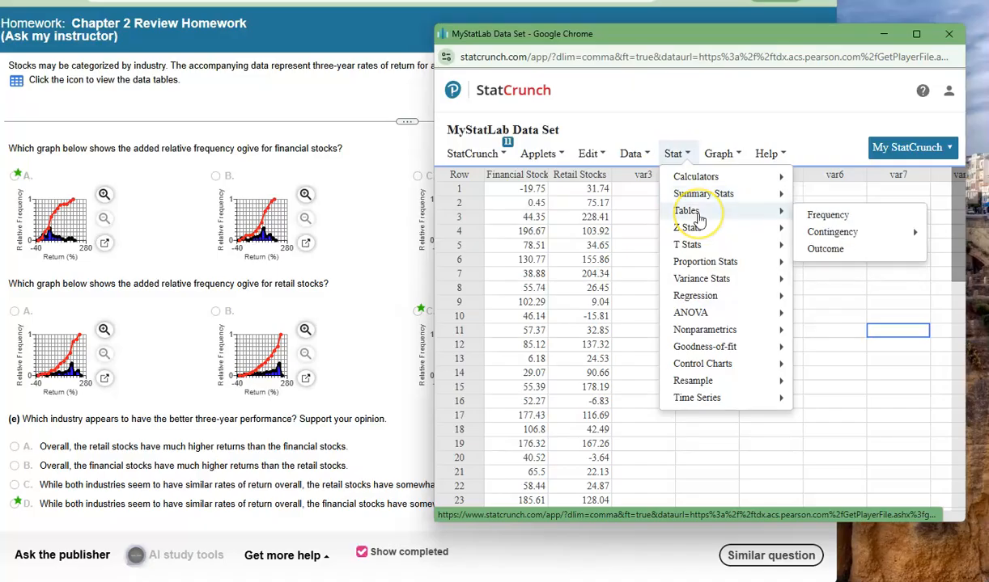
left_click(845, 218)
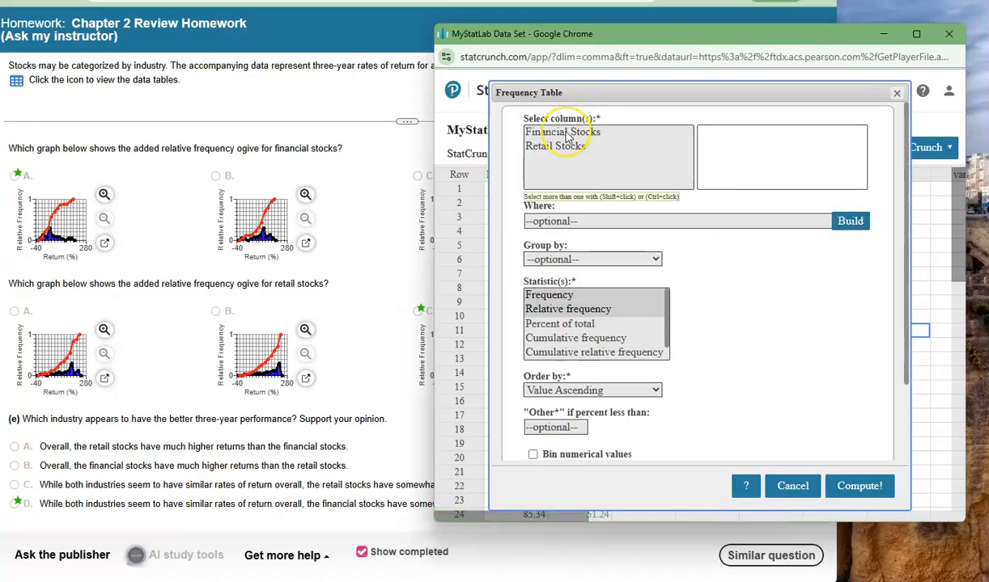
left_click(567, 133)
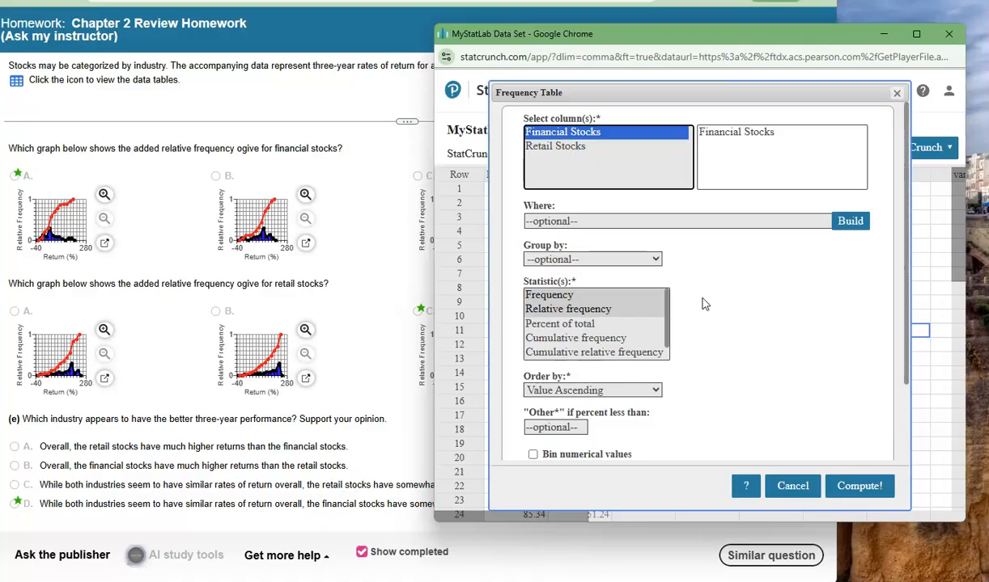
left_click(588, 353)
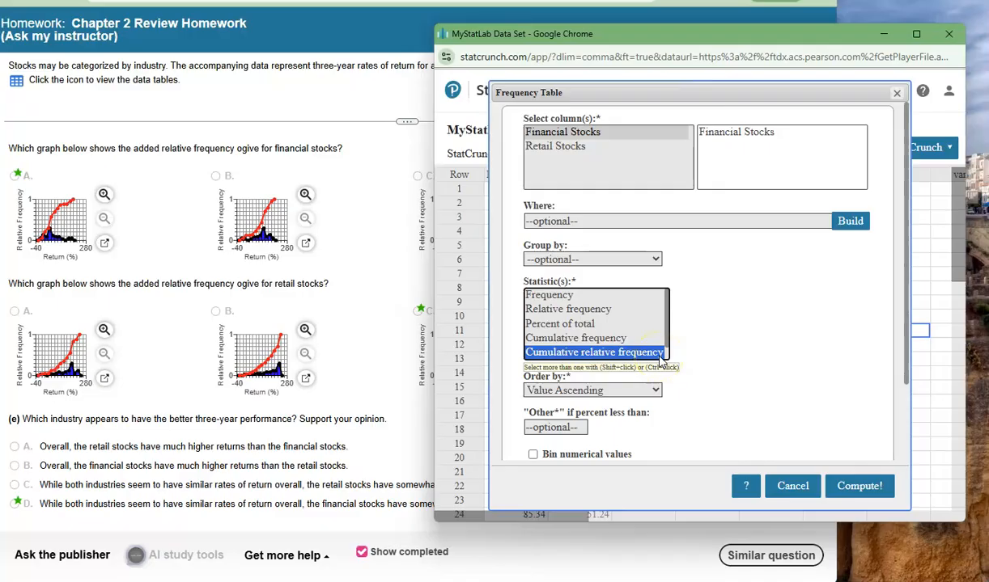
Bin the numerical values from -20 with width 20, store the output in the data table, compute it and dismiss the results
scroll(728, 360, "down", 2)
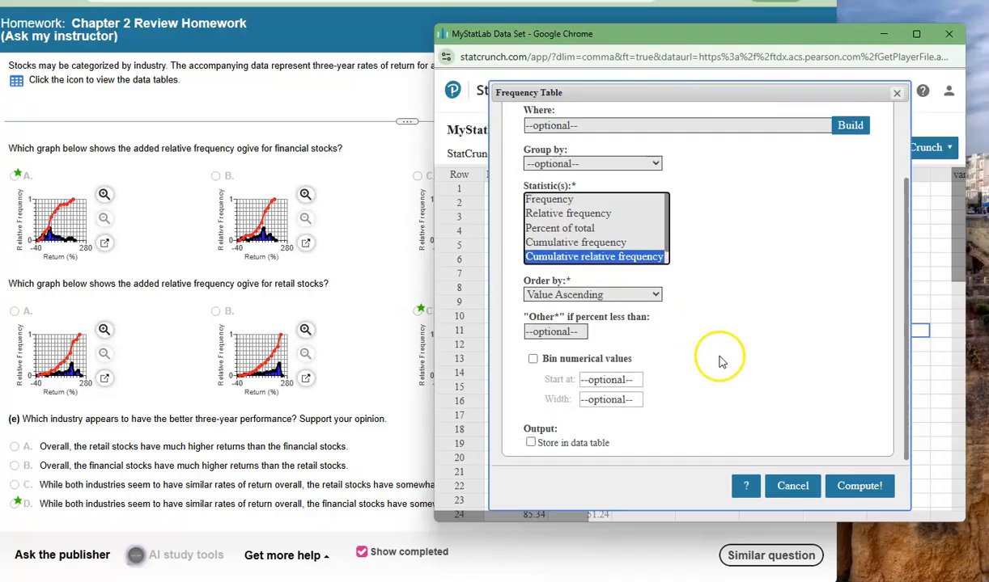
left_click(533, 359)
left_click(610, 380)
type("-20")
left_click(615, 398)
type("20")
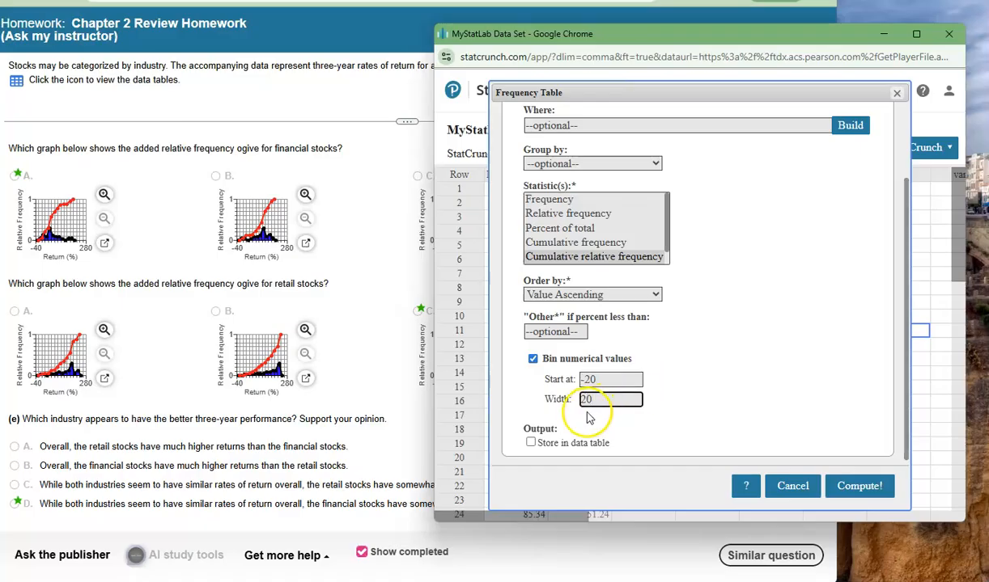
left_click(531, 444)
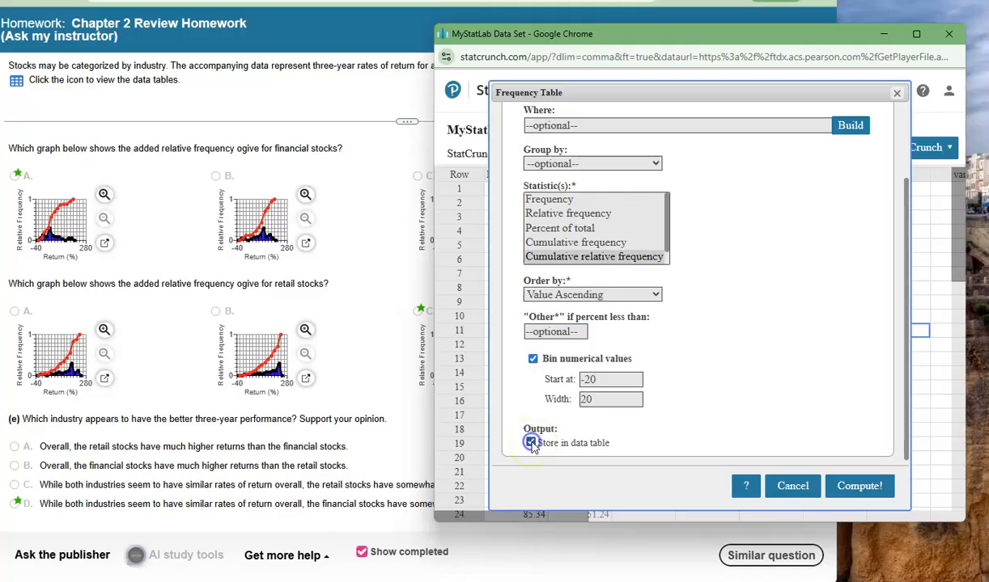
left_click(859, 488)
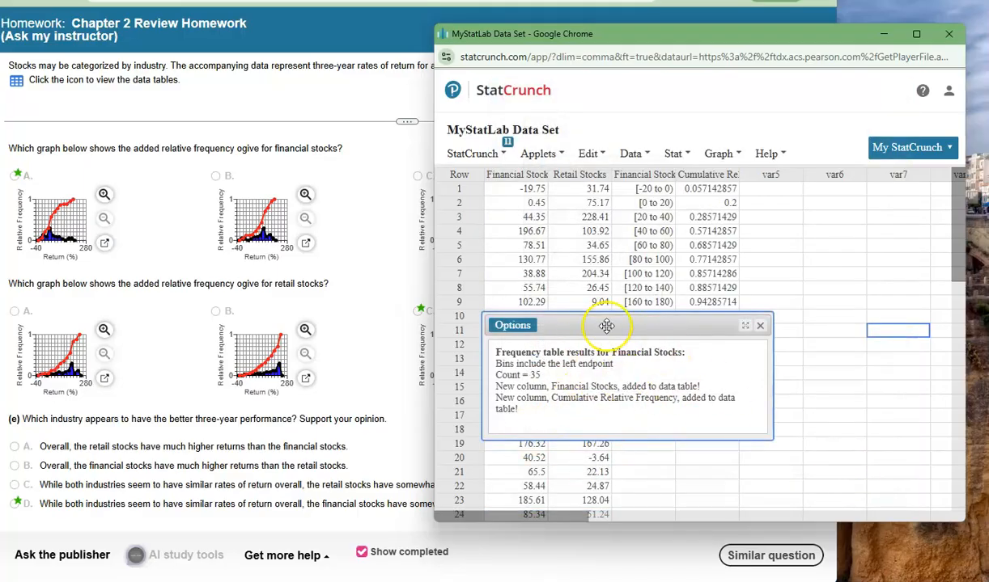
left_click(761, 326)
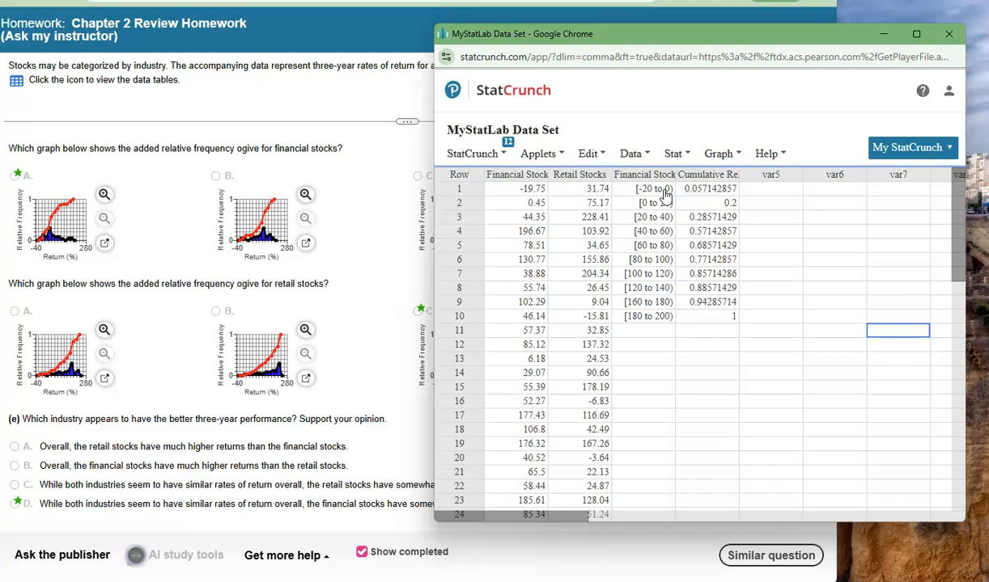
Replace the first four class intervals in the binned Financial Stocks column with the upper limits -1, 19, 39 and 59
double_click(664, 191)
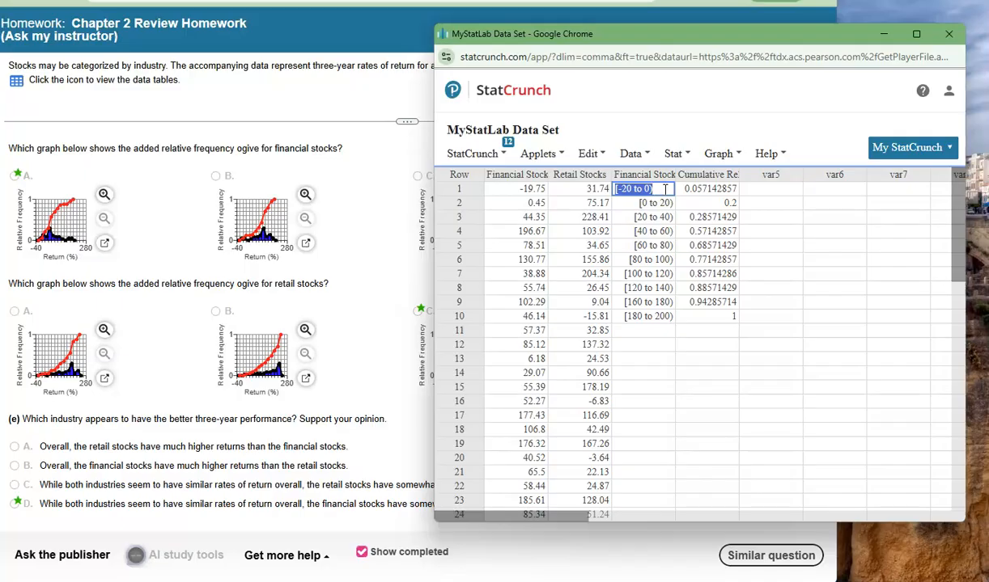
type("-1")
key("Return")
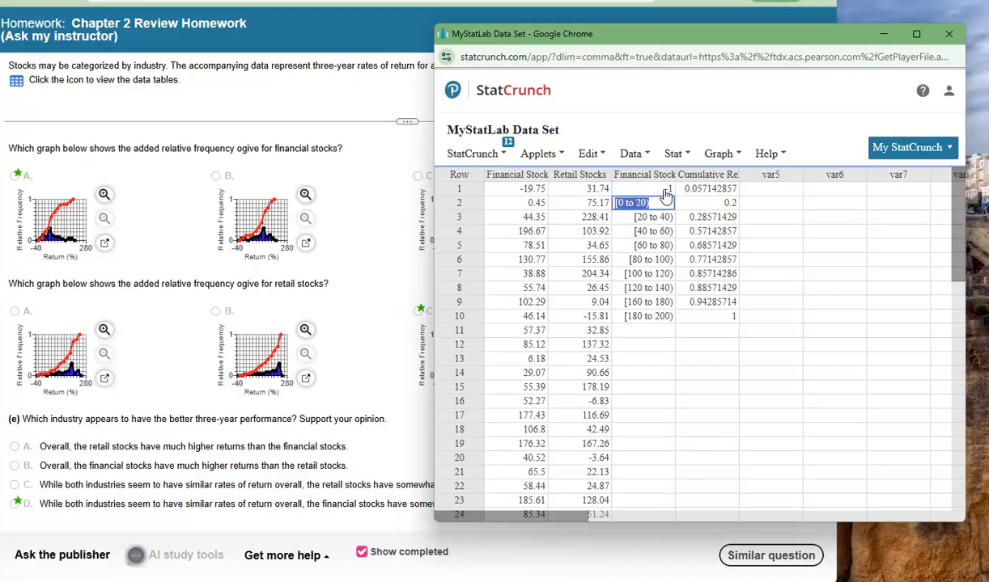
left_click(635, 203)
type("19")
left_click(654, 217)
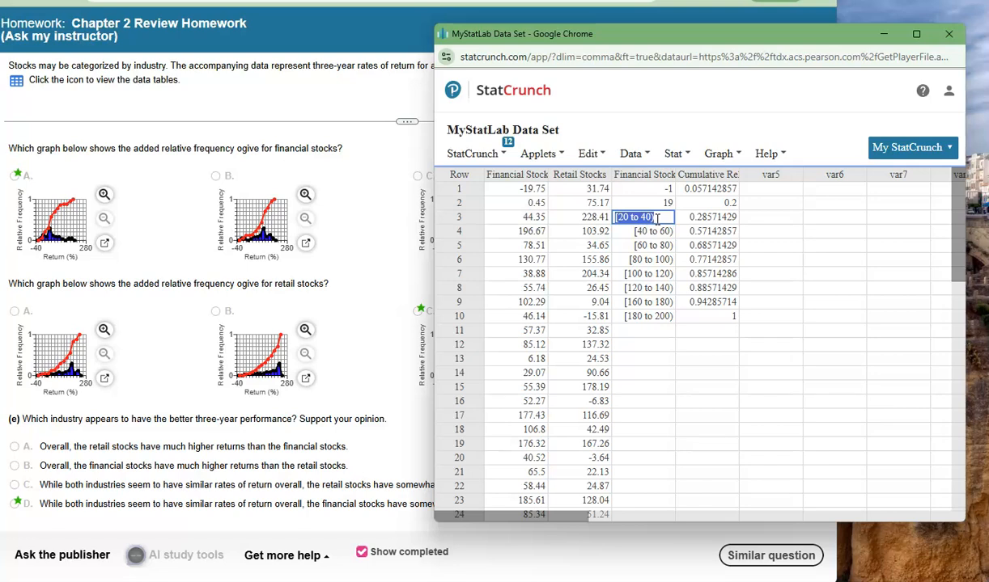
type("39")
left_click(656, 229)
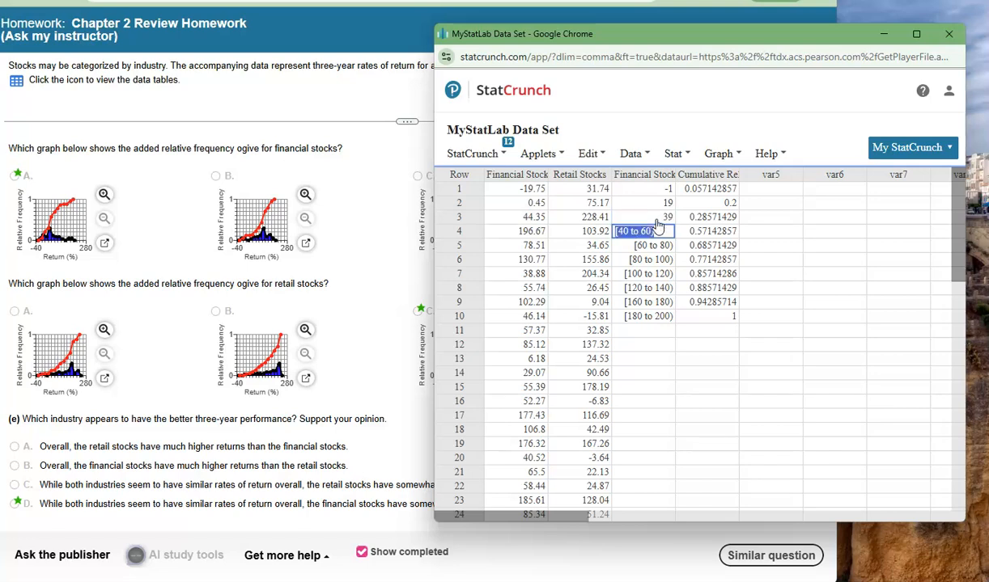
type("59")
key("Return")
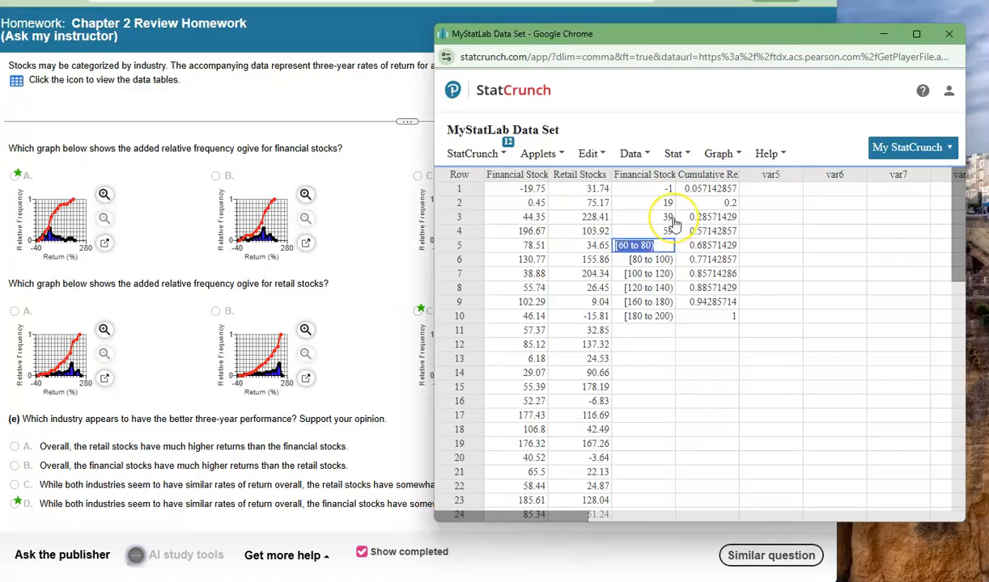
Replace the class intervals in rows 5 to 7 of the binned Financial Stocks column with 79, 99 and 119
type("79")
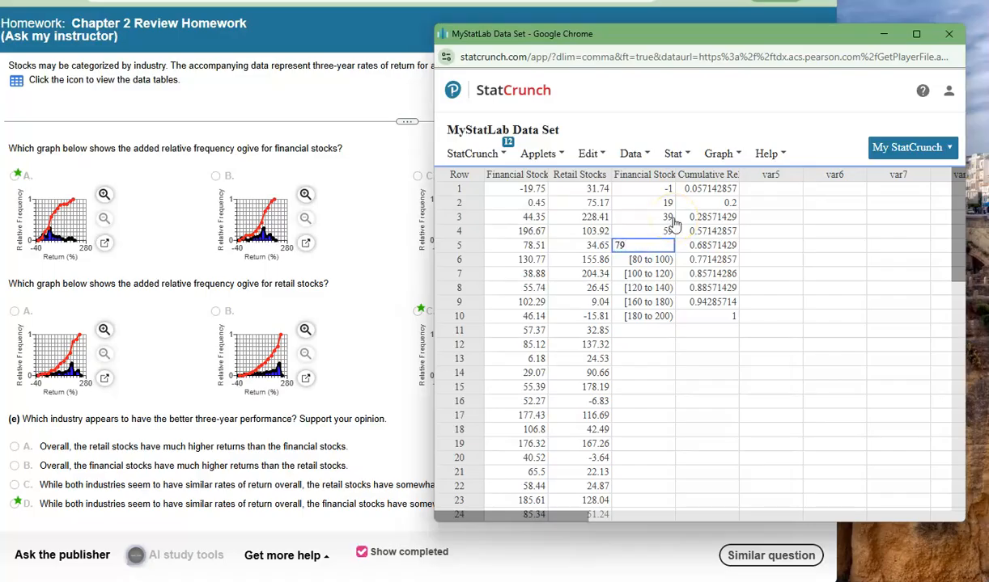
key("Return")
type("9")
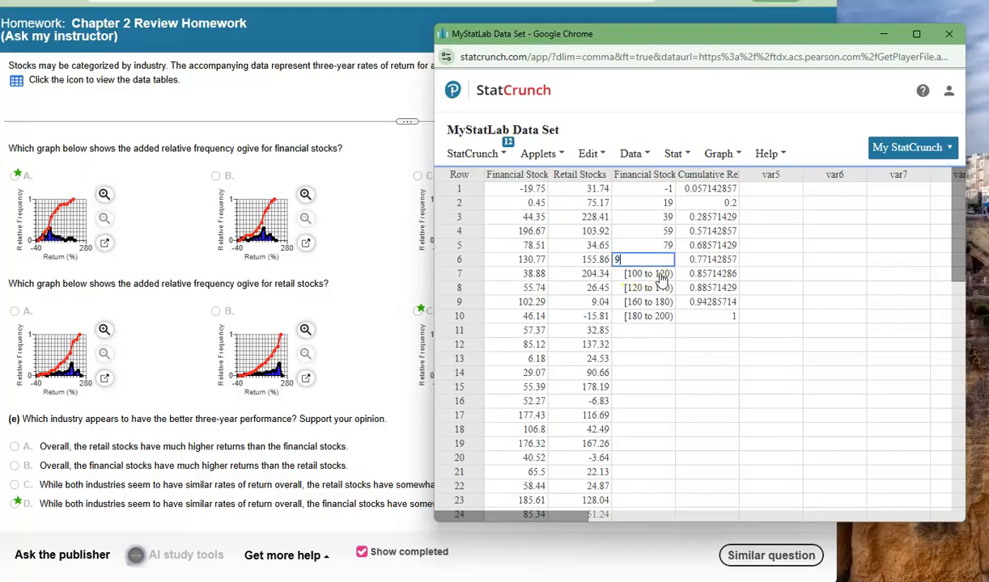
type("9")
key("Return")
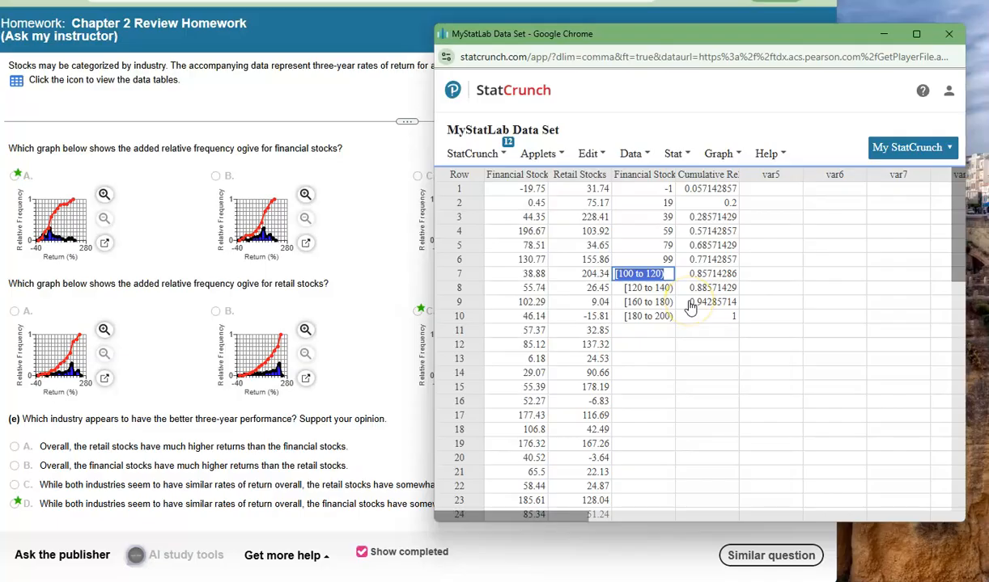
type("119")
key("Return")
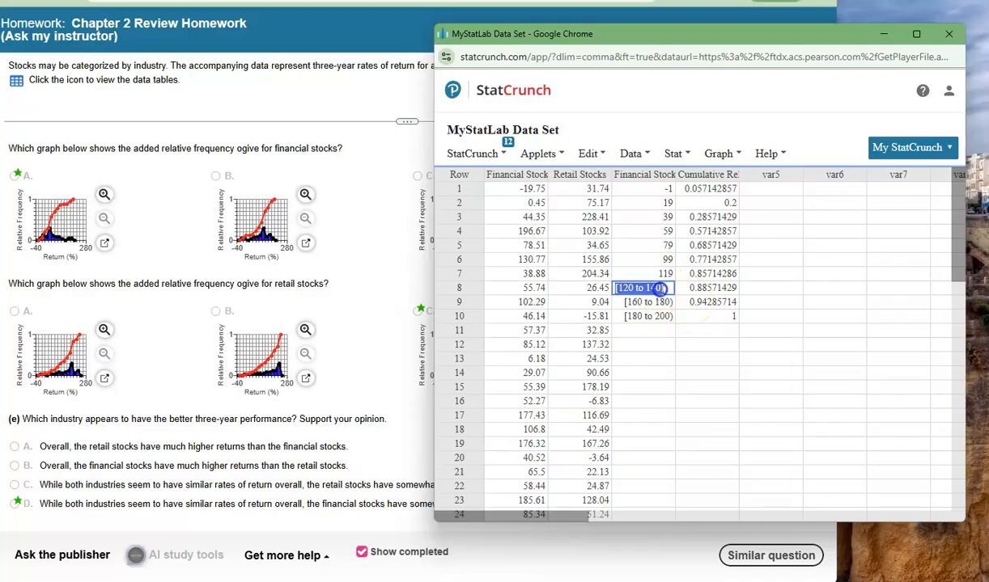
Replace the last three class intervals of the binned Financial Stocks column with the upper limits 139, 179 and 199
type("139")
key("Return")
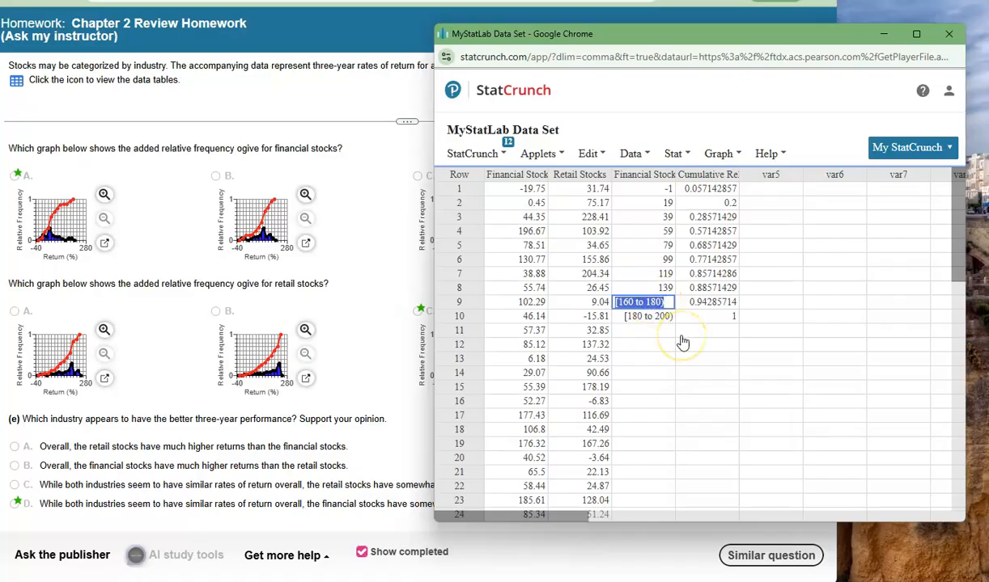
type("179")
key("Return")
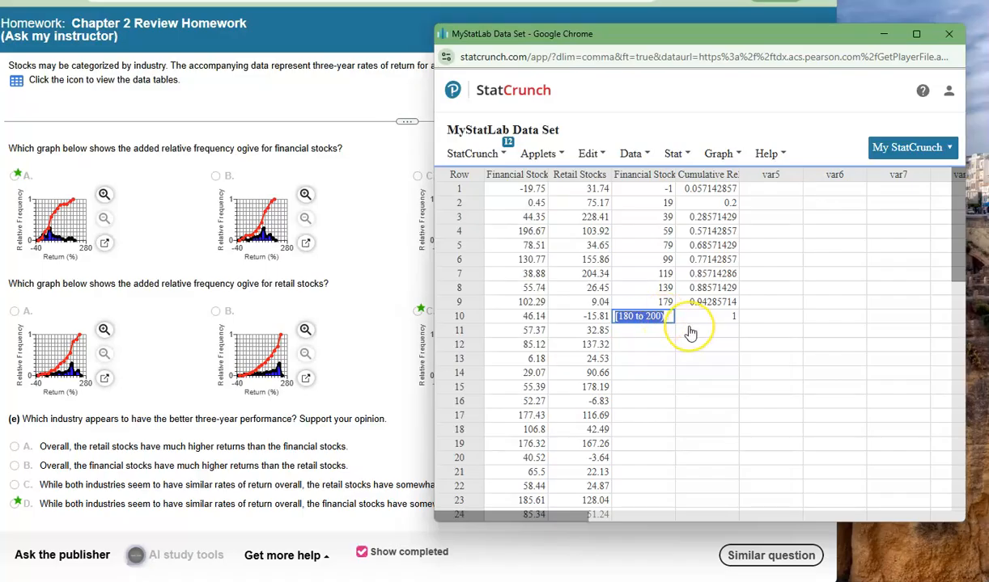
type("199")
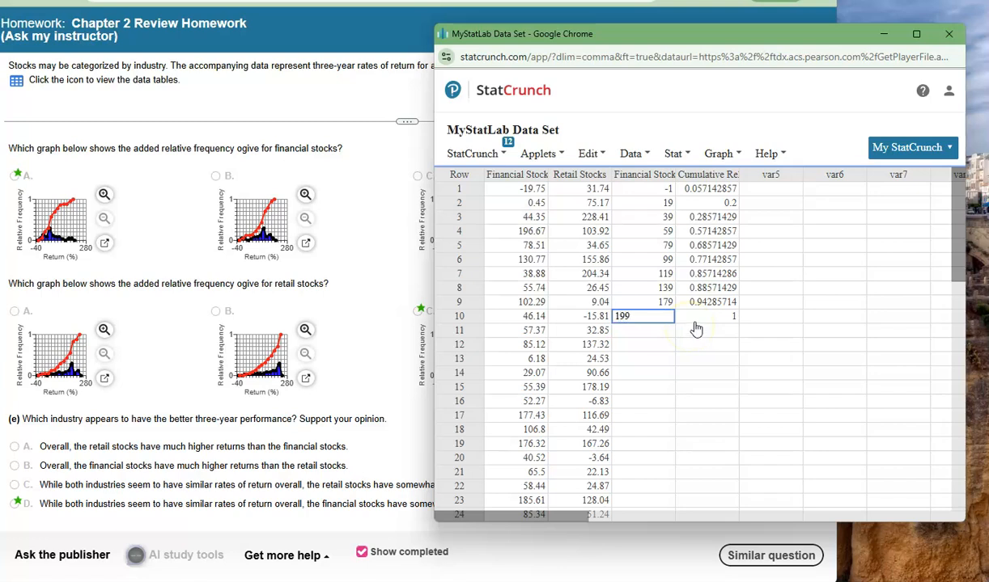
left_click(700, 342)
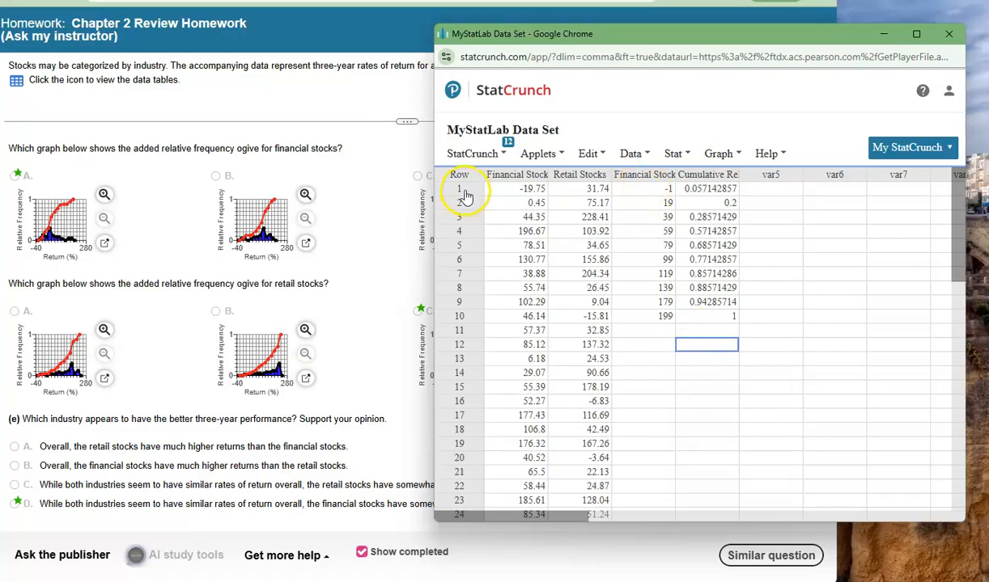
Insert one empty row before row 1 of the data table
left_click(635, 154)
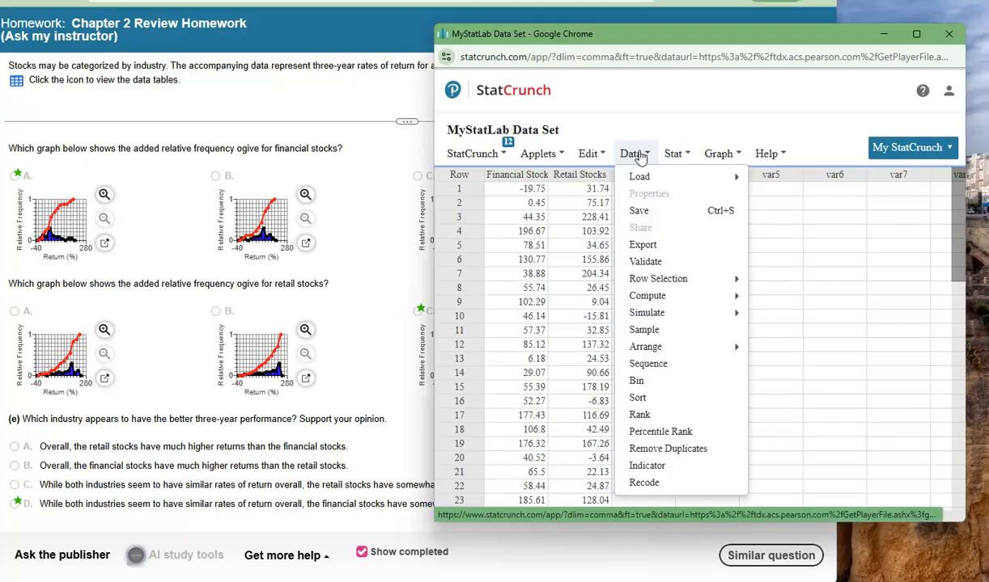
left_click(596, 155)
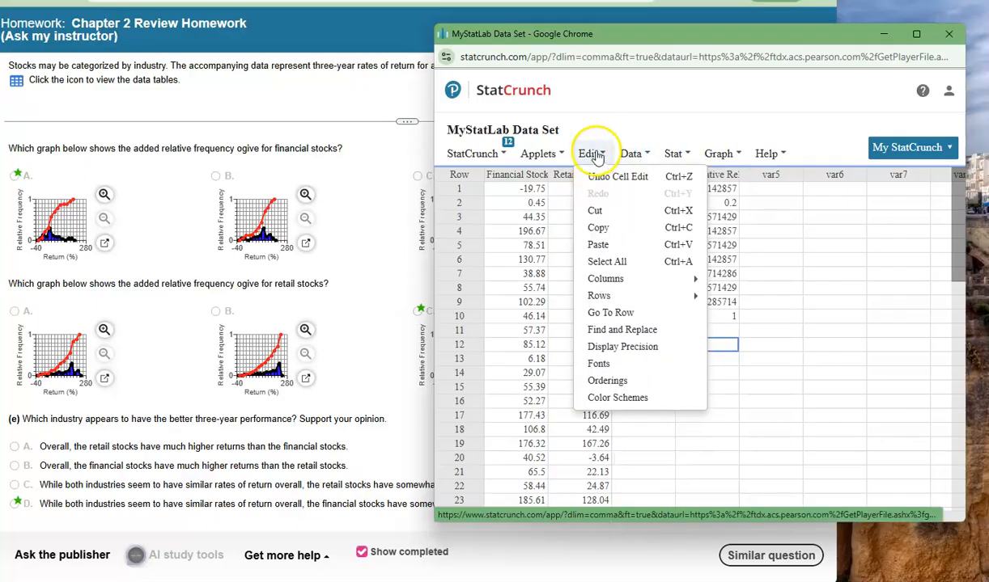
mouse_move(688, 296)
left_click(733, 302)
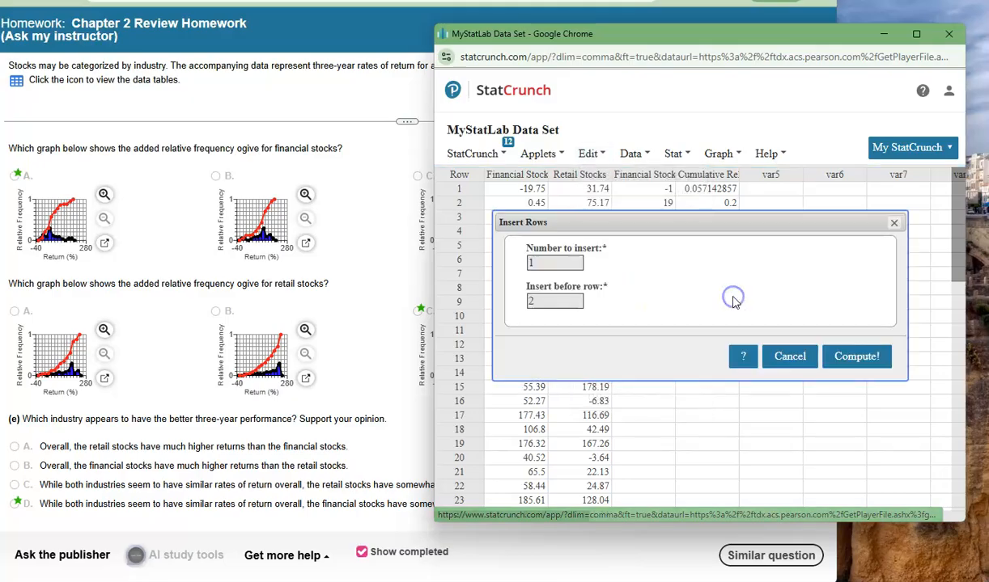
double_click(555, 260)
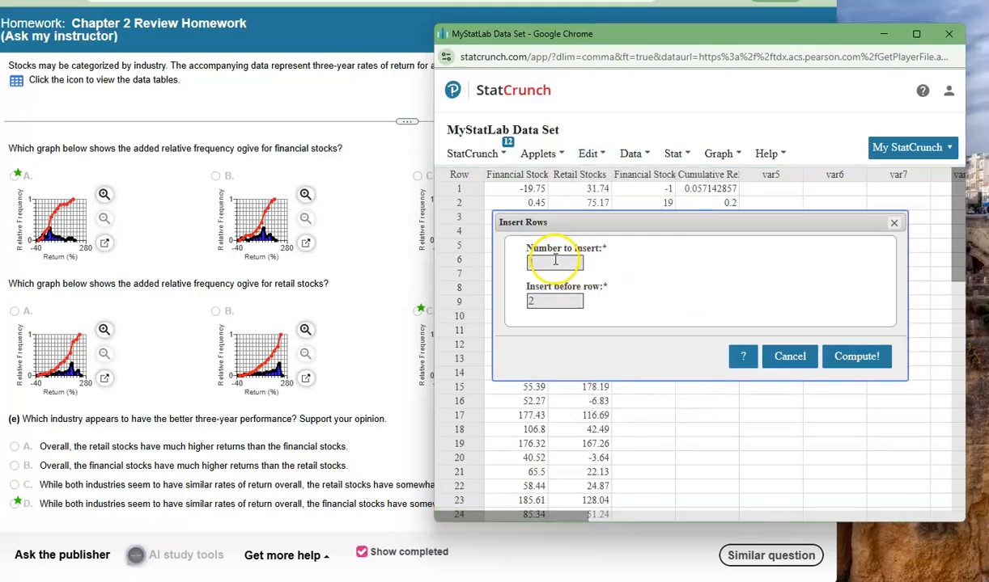
double_click(552, 301)
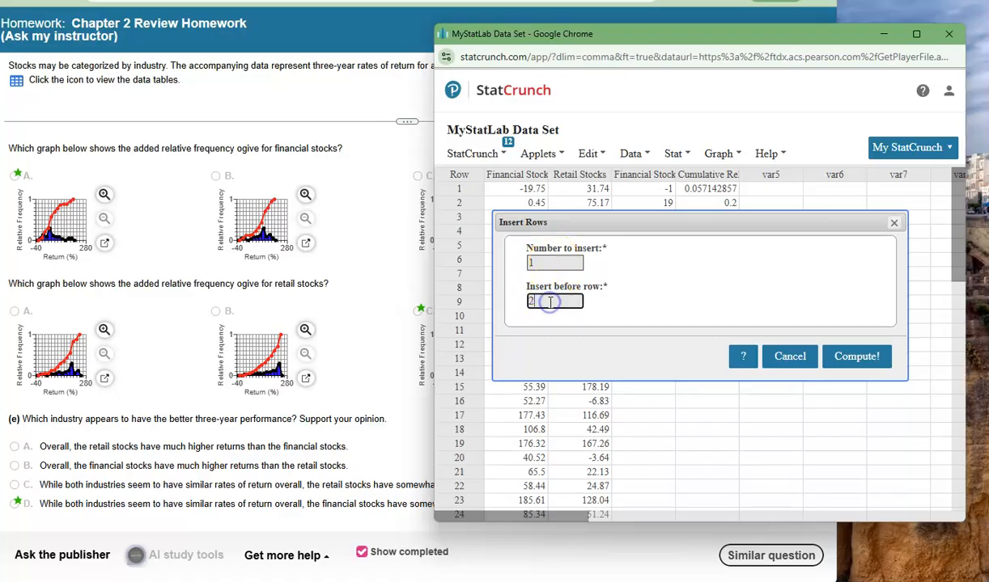
type("1")
left_click(856, 357)
Fill the new first row with a cumulative relative frequency of 0 and a class limit of -21
left_click(646, 195)
left_click(717, 194)
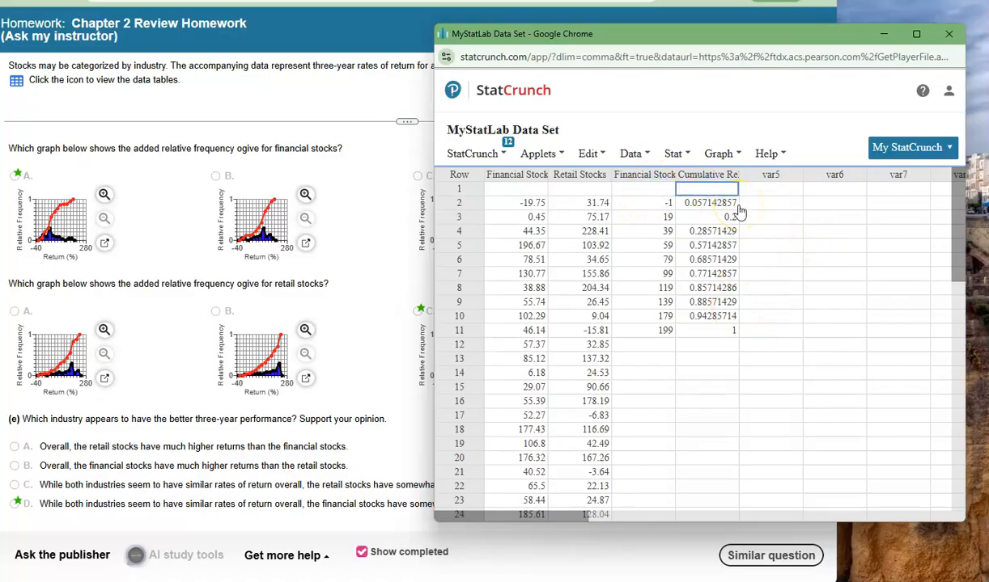
left_click(761, 203)
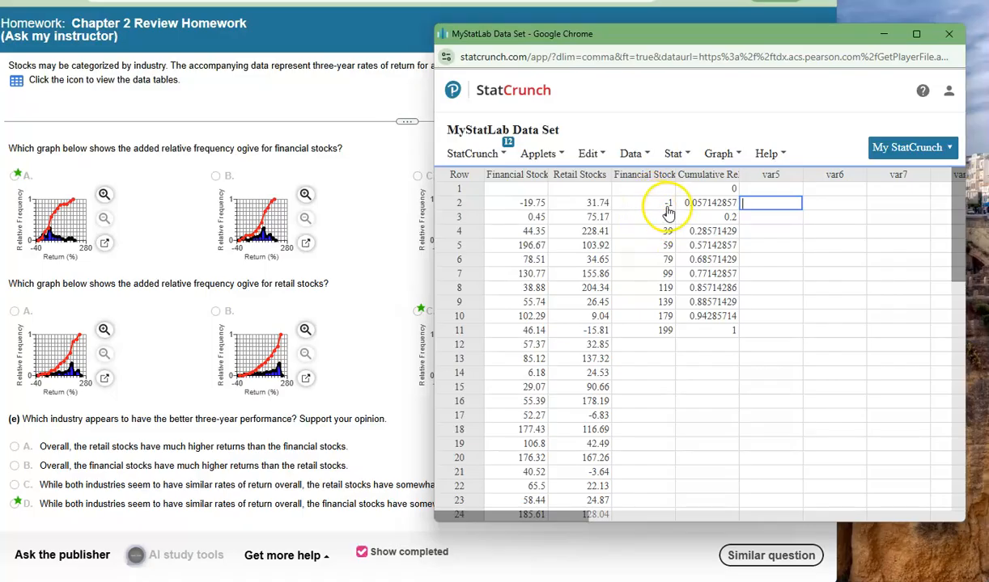
left_click(654, 189)
type("-21")
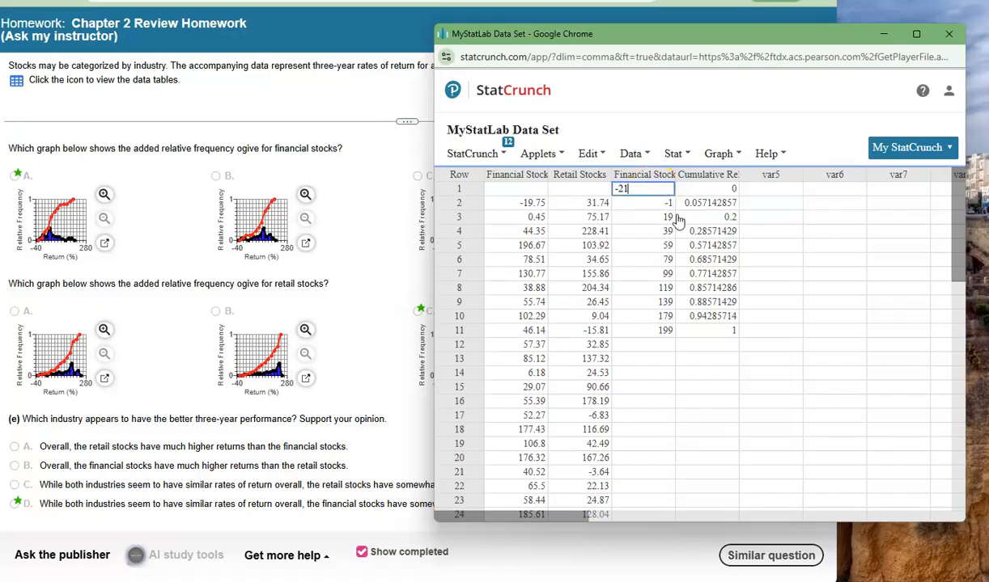
left_click(814, 203)
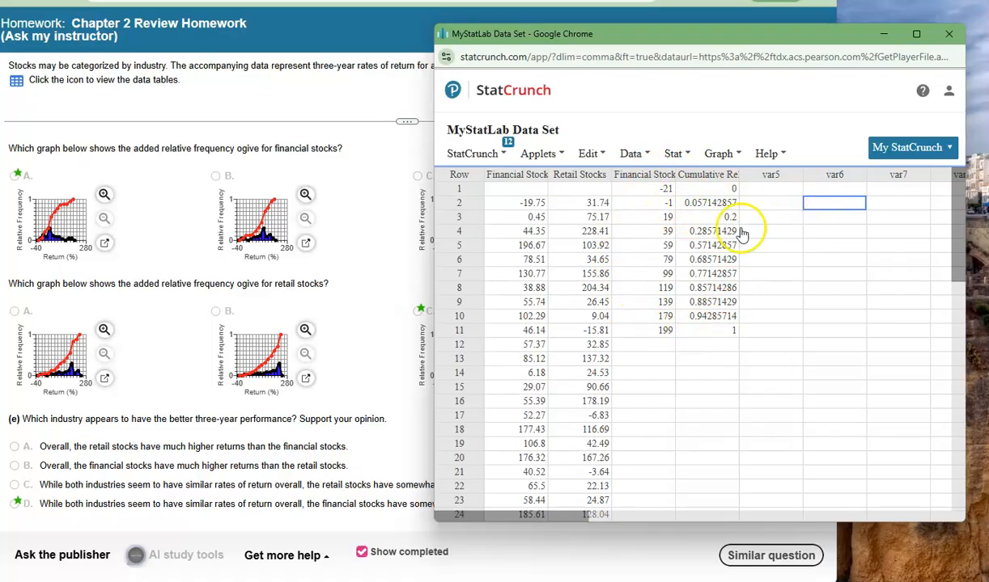
Set up a scatter plot with the binned Financial Stocks column as X and Cumulative Relative Frequency as Y
left_click(722, 153)
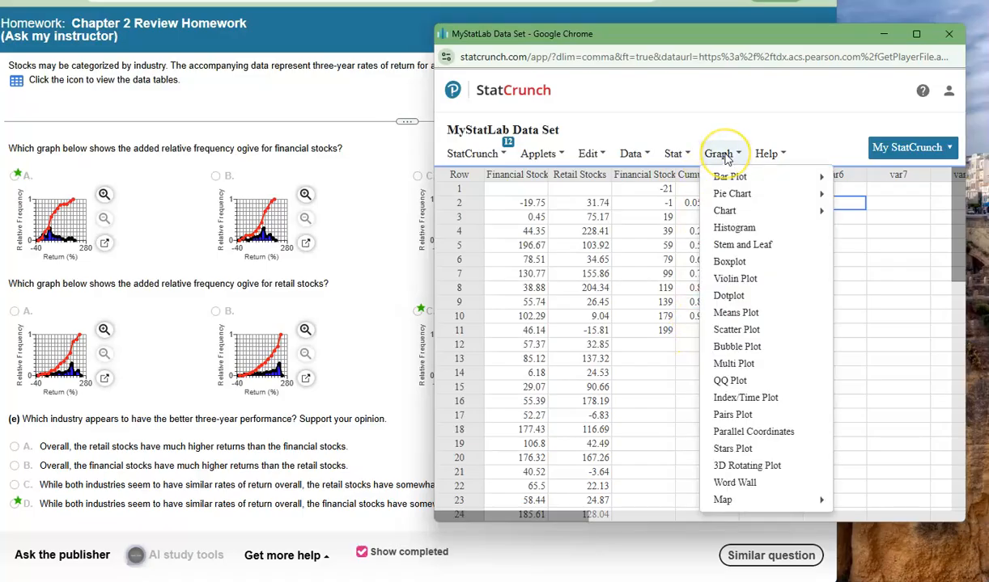
left_click(735, 334)
left_click(589, 133)
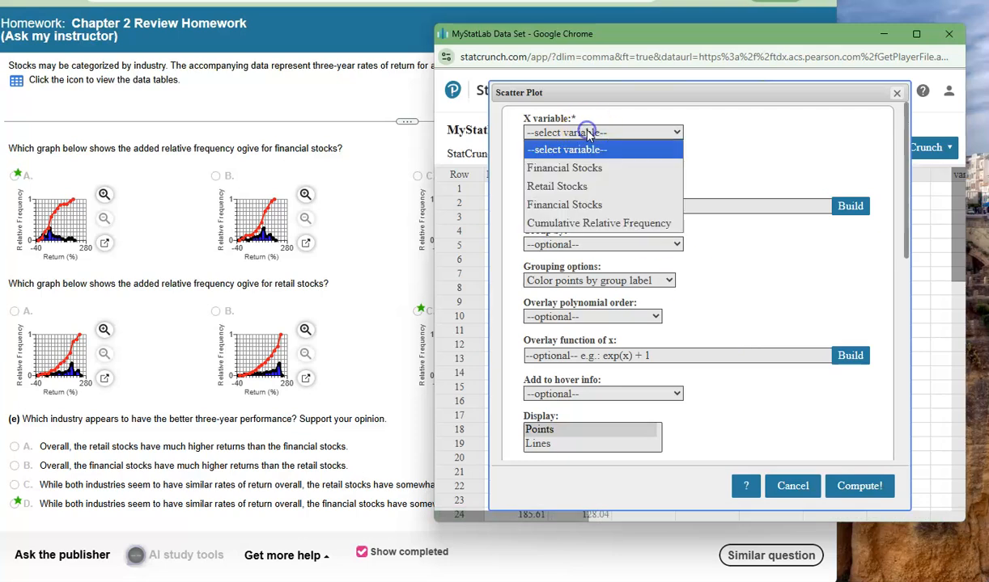
left_click(595, 205)
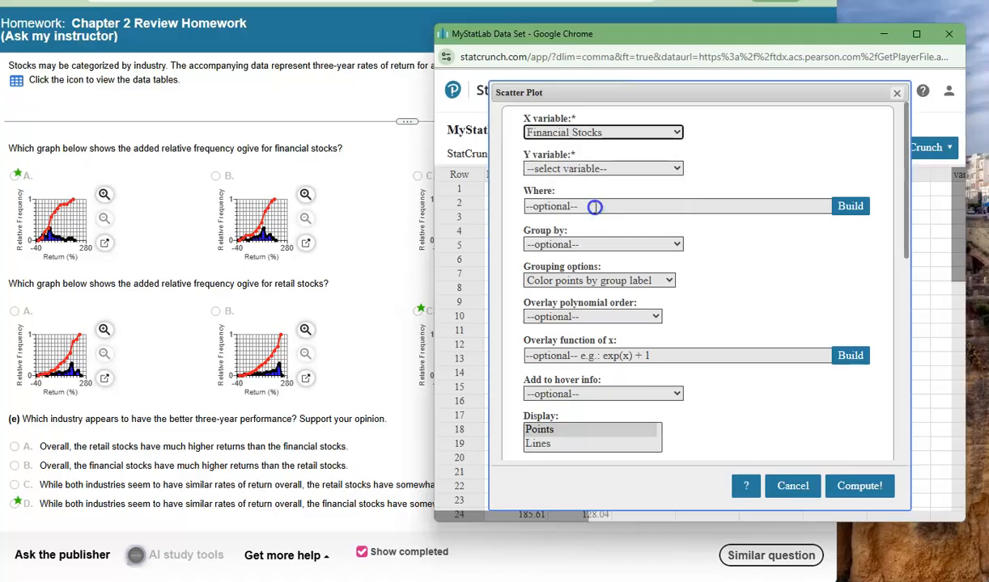
left_click(595, 168)
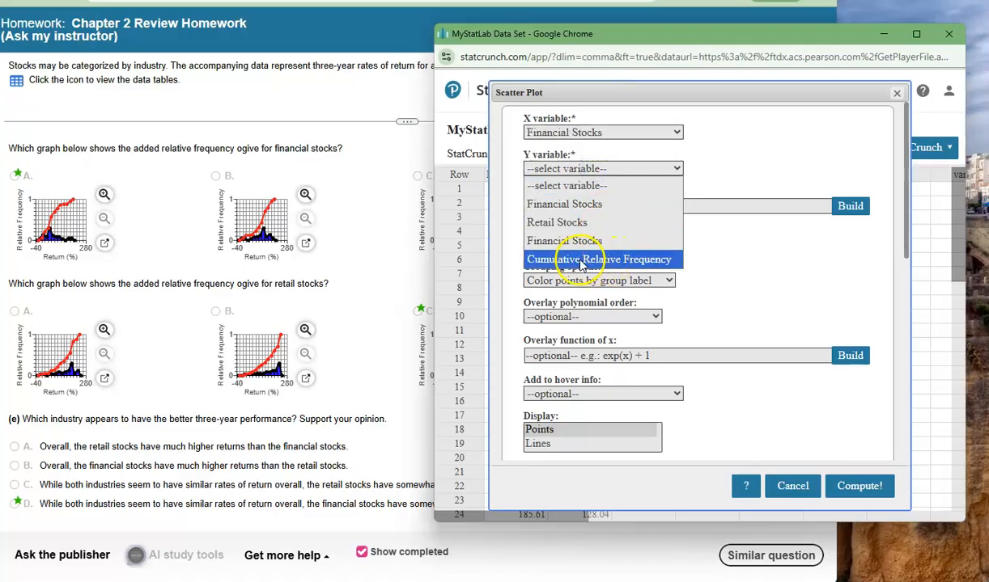
left_click(652, 263)
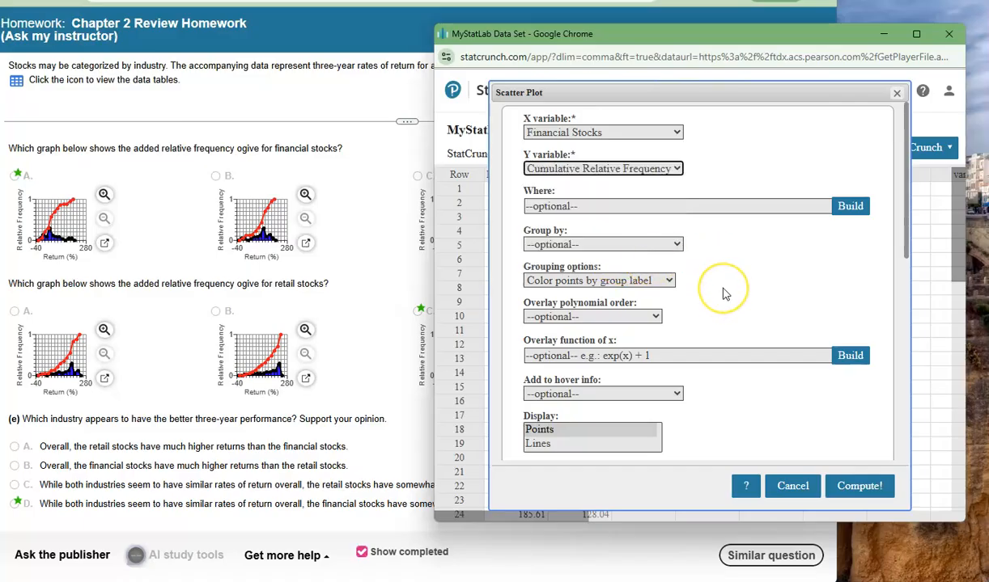
Display both points and lines in the scatter plot and compute the graph
scroll(722, 293, "down", 3)
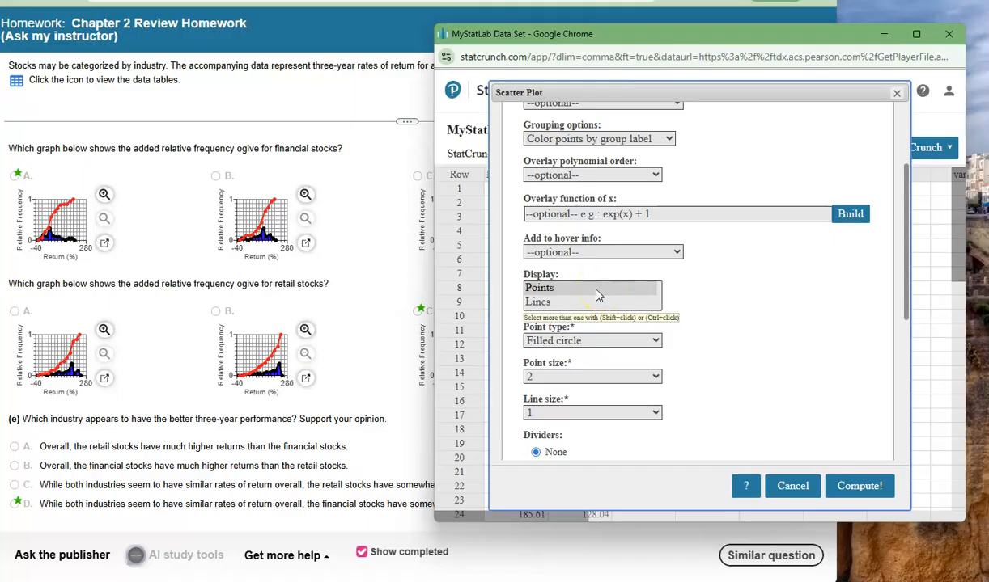
left_click(597, 290)
left_click(593, 303, "ctrl")
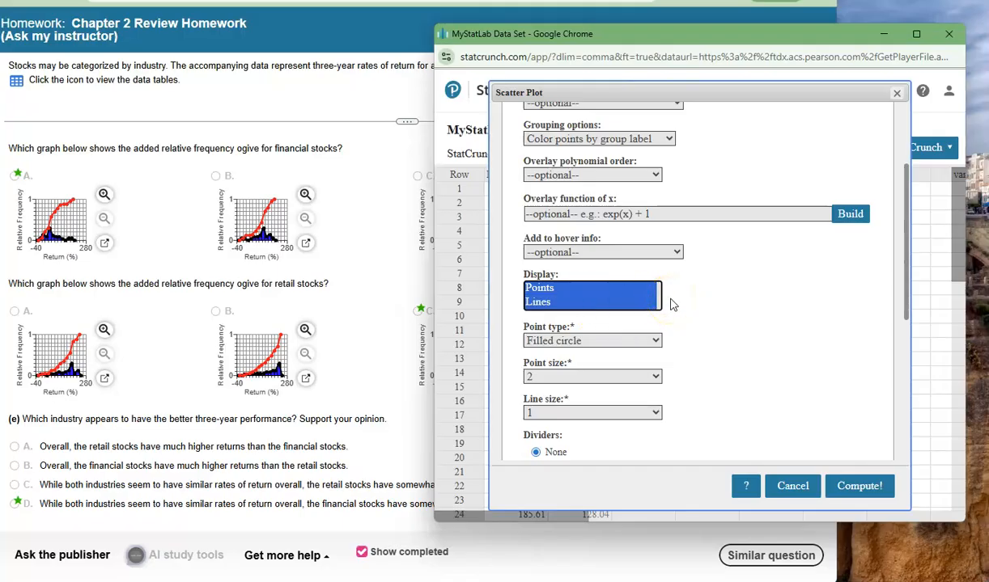
scroll(696, 319, "down", 2)
scroll(664, 319, "down", 3)
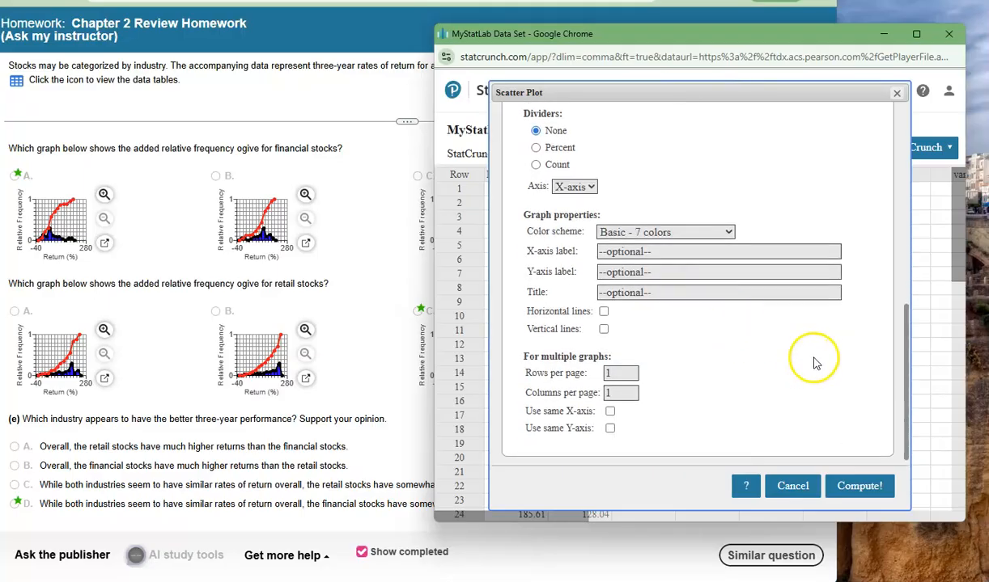
scroll(735, 392, "up", 5)
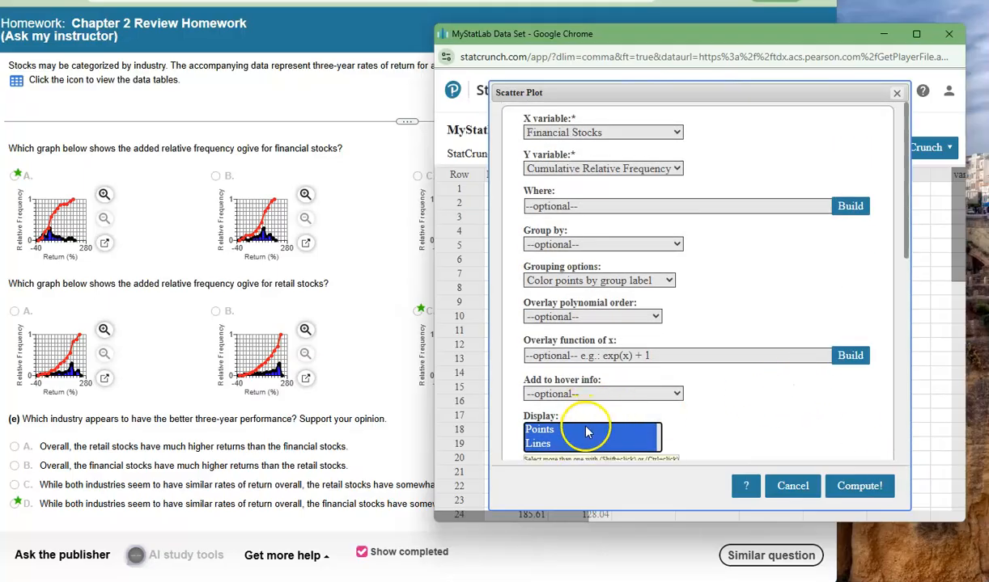
left_click(860, 488)
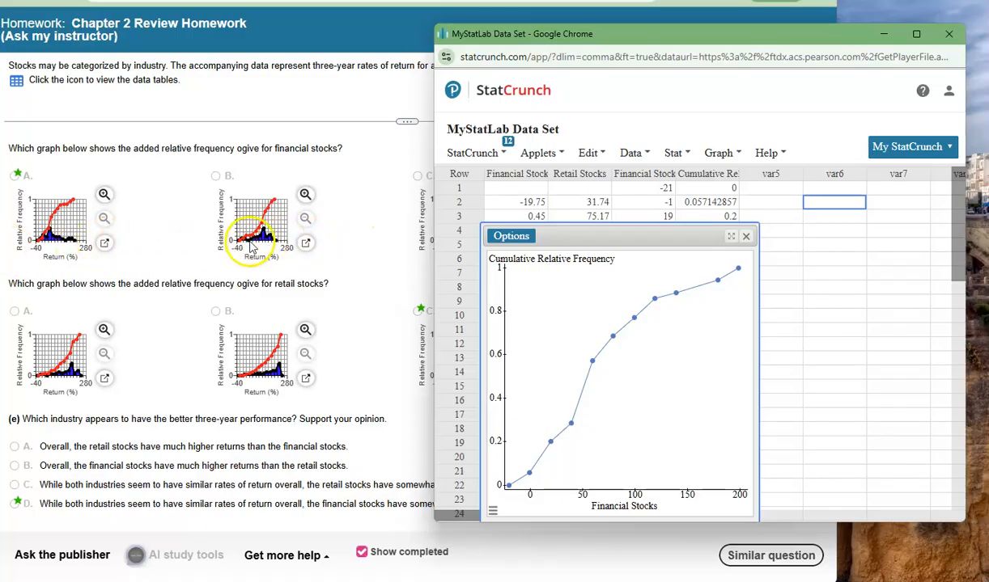
Enlarge answer A's financial stocks ogive and place the StatCrunch window beside it to compare the two graphs
left_click(104, 244)
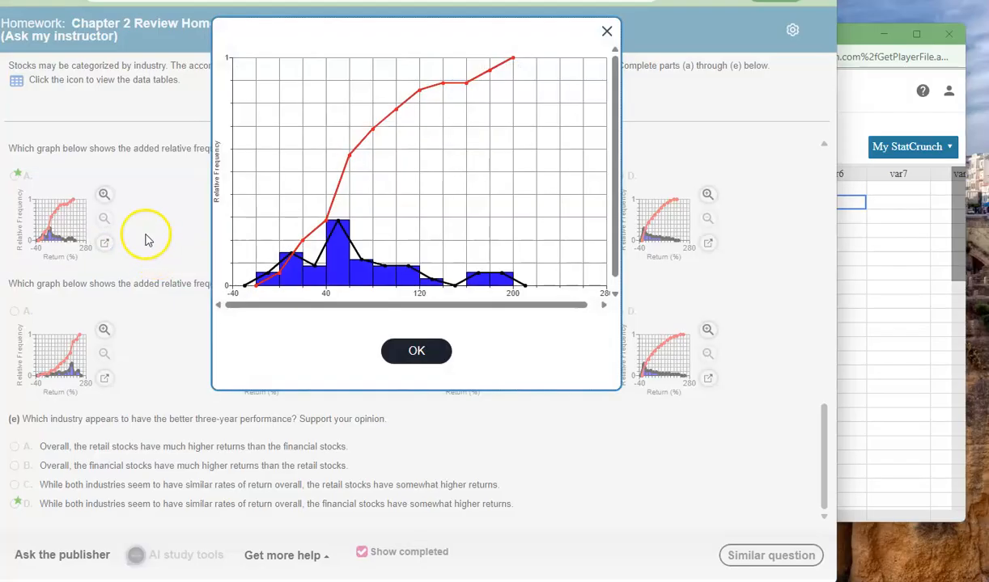
left_click(911, 273)
left_click_drag(636, 31, 750, 9)
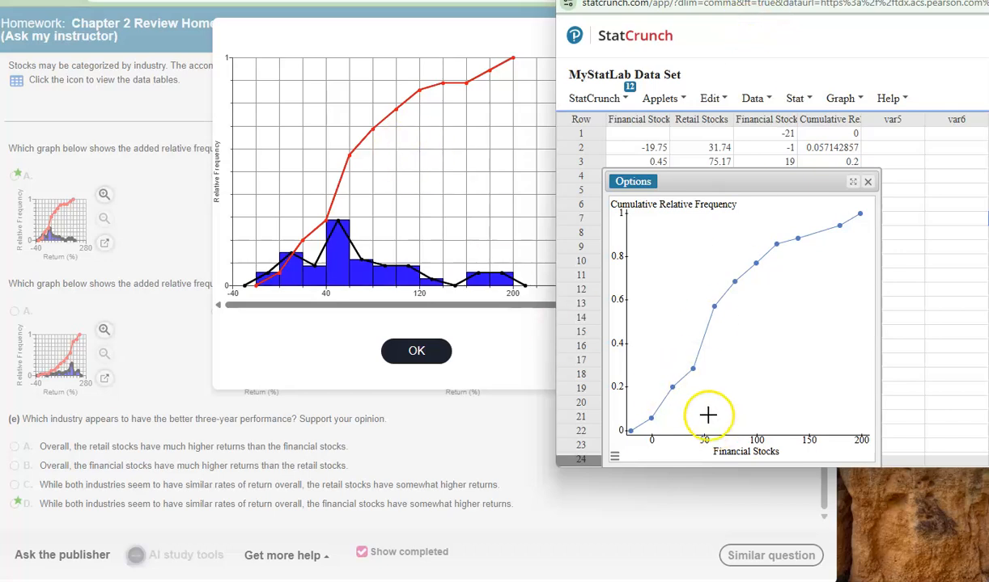